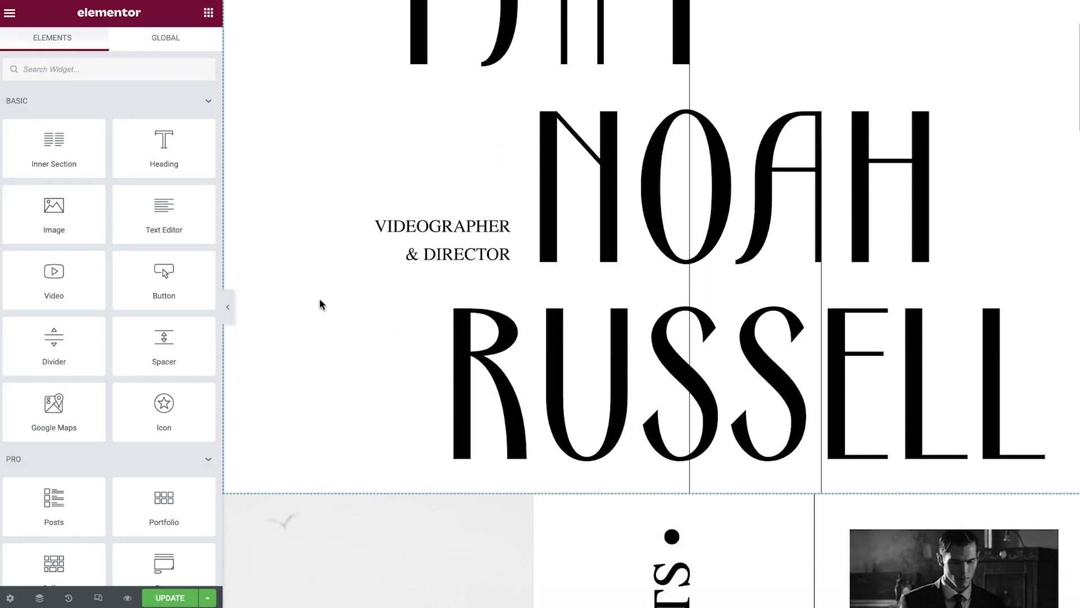
# Open the Design / Layout topic under Learn By Topic and search it for 'responsive'
pyautogui.scroll(-5, 320, 303)
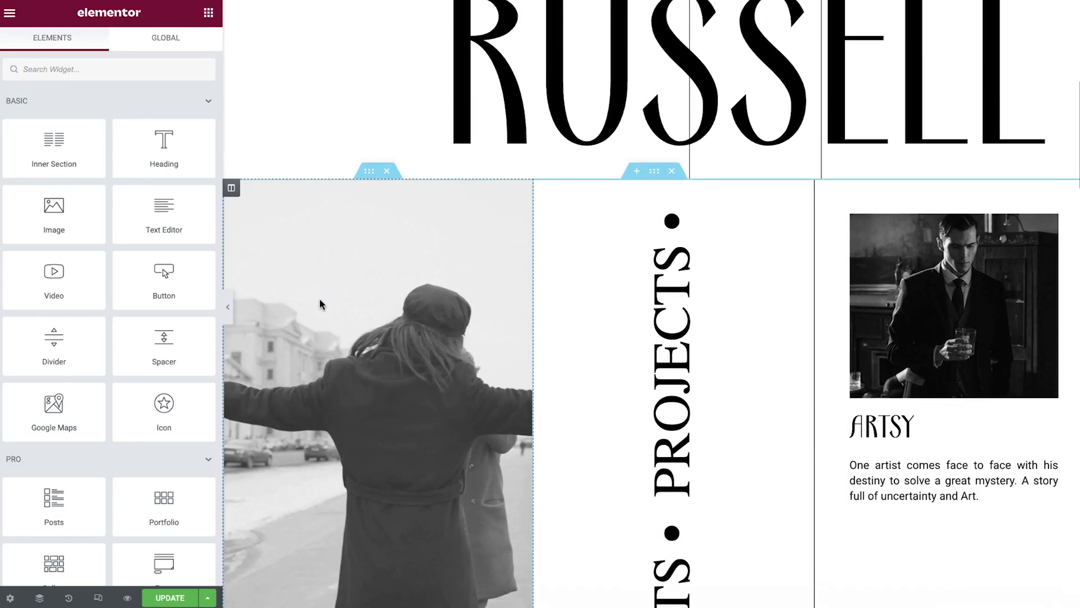
pyautogui.scroll(-5, 320, 299)
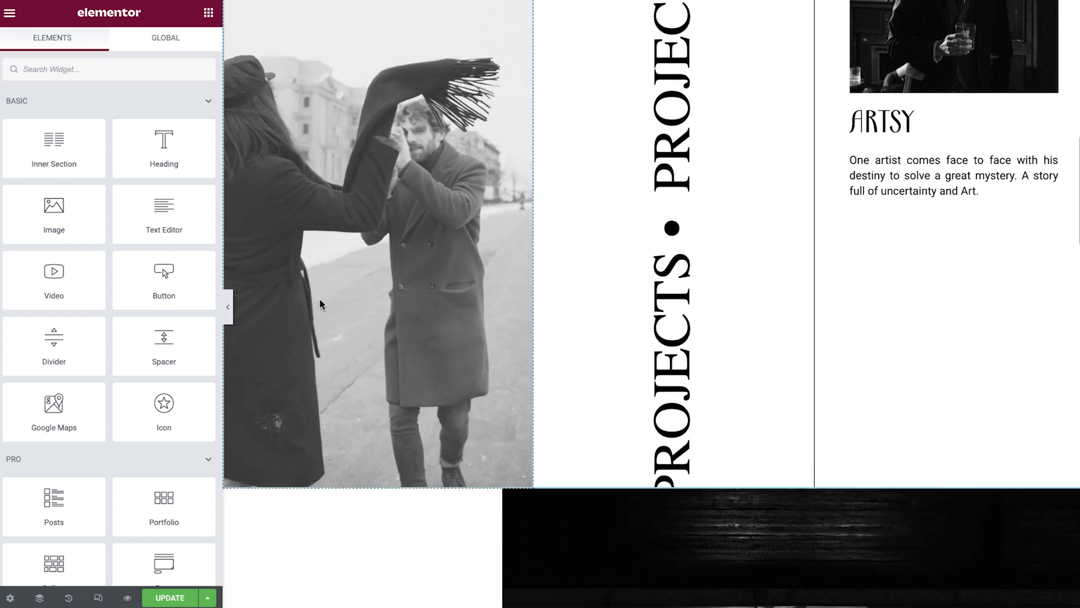
pyautogui.scroll(-4, 319, 304)
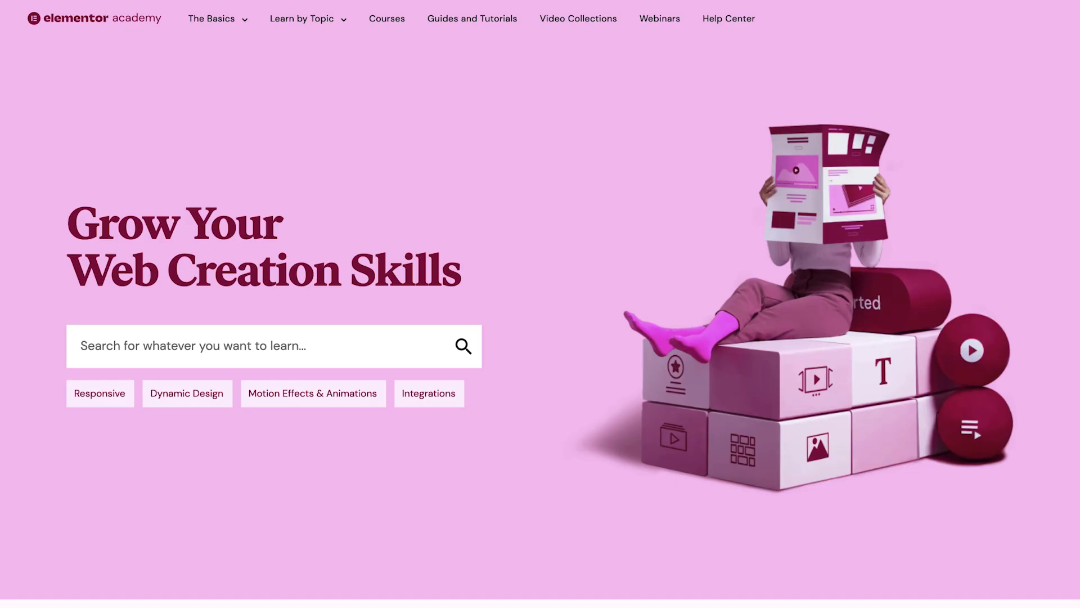
pyautogui.scroll(-5, 540, 304)
pyautogui.scroll(-6, 540, 304)
pyautogui.scroll(-6, 540, 303)
pyautogui.scroll(-6, 540, 304)
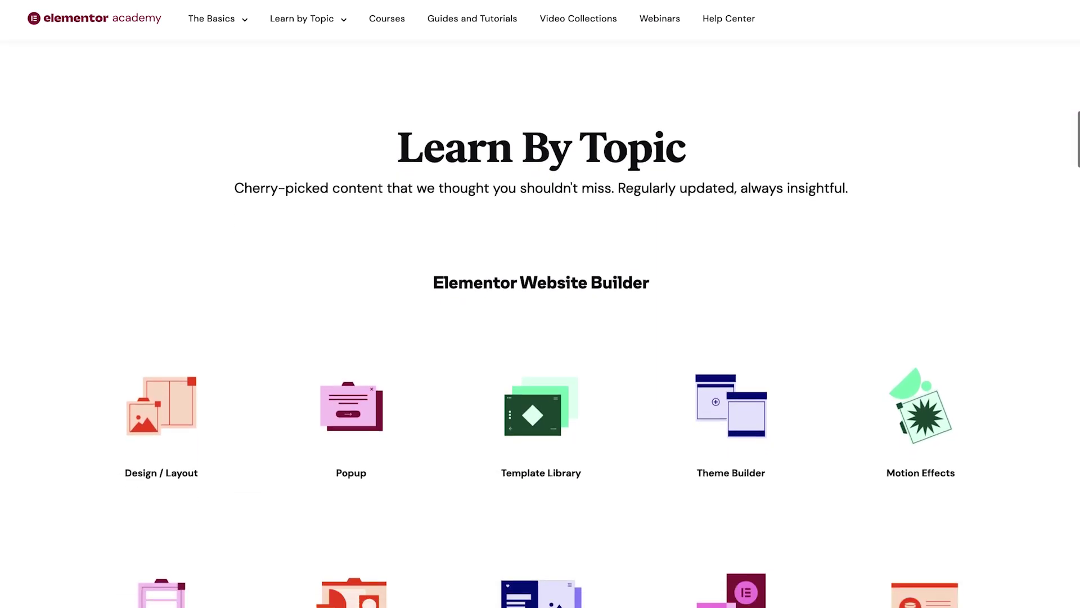
pyautogui.scroll(-2, 540, 303)
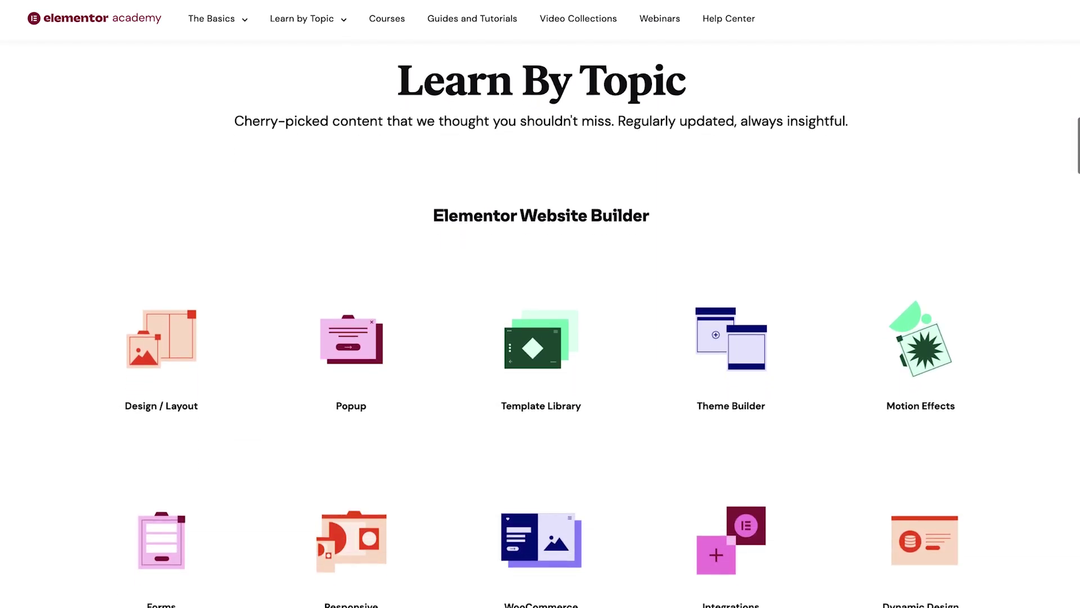
pyautogui.click(204, 353)
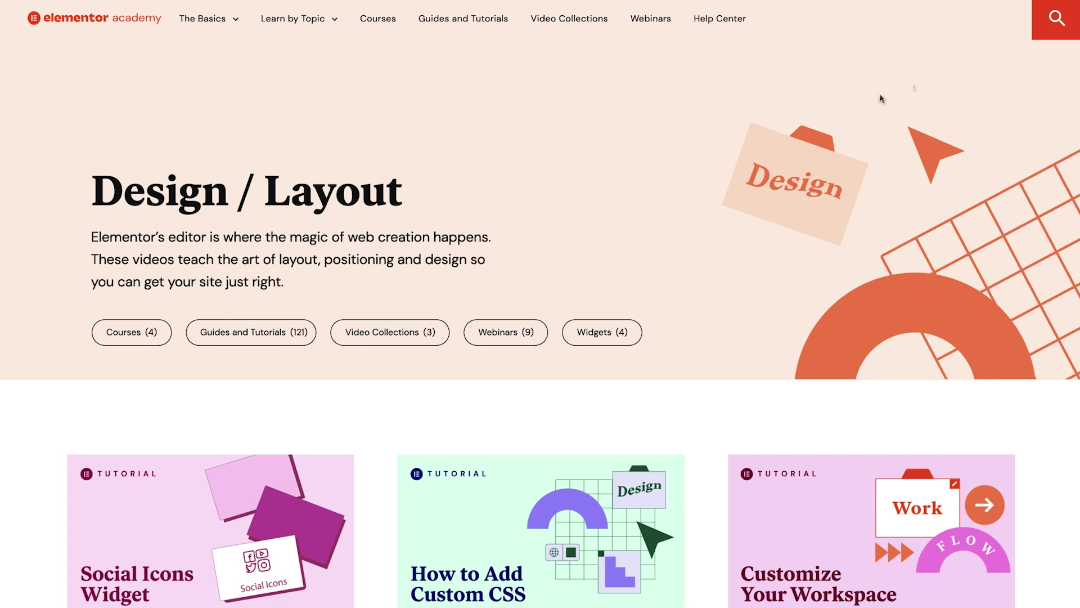
pyautogui.click(1069, 29)
pyautogui.write('responsive')
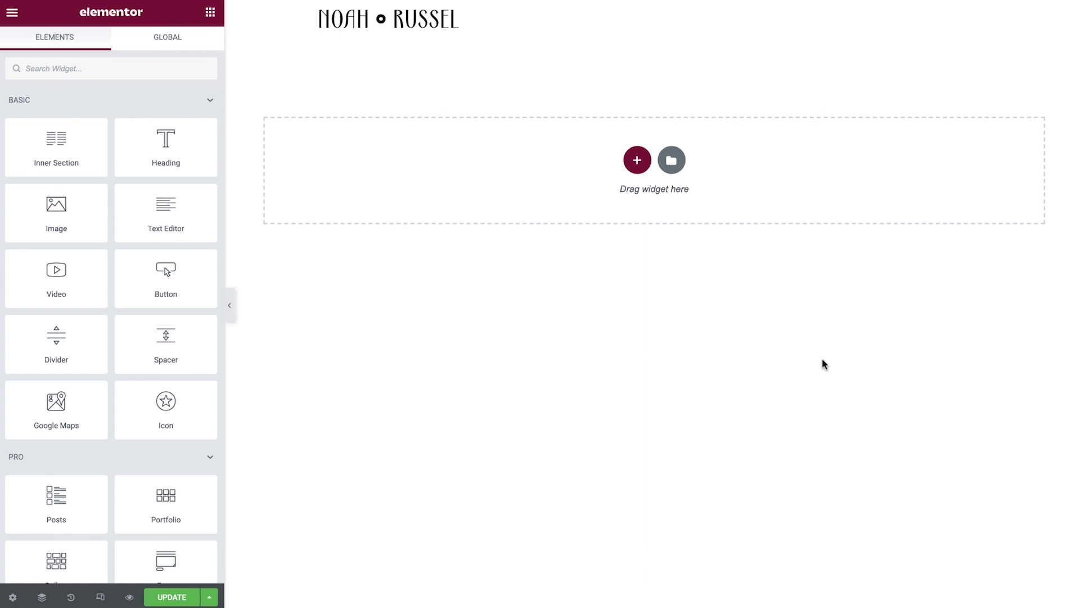
# Insert the saved Videographer Template from My Templates, also importing its document settings
pyautogui.click(668, 159)
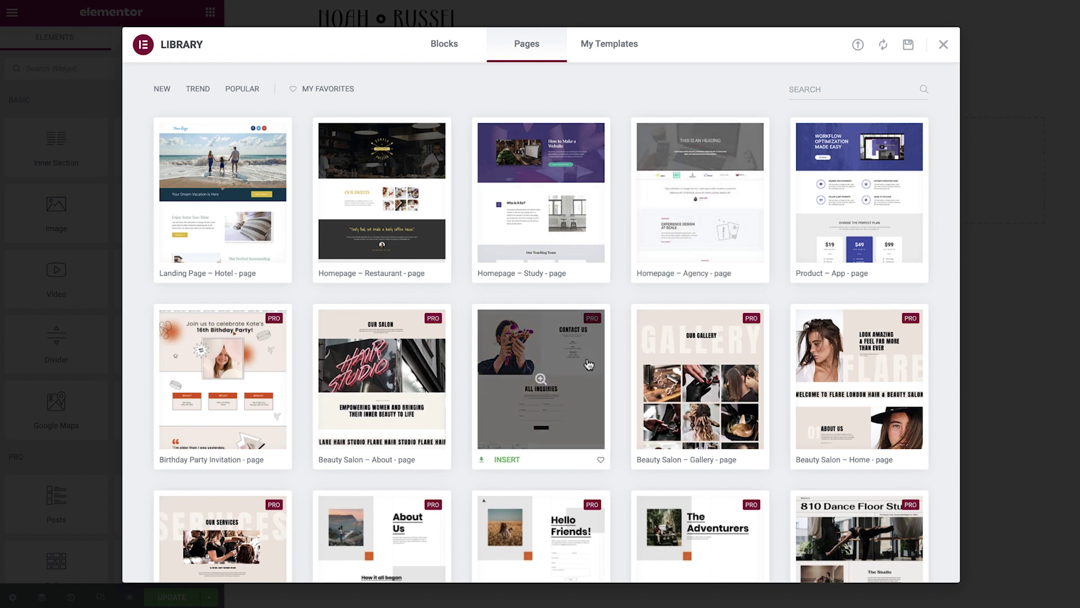
pyautogui.click(619, 51)
pyautogui.click(817, 238)
pyautogui.click(627, 355)
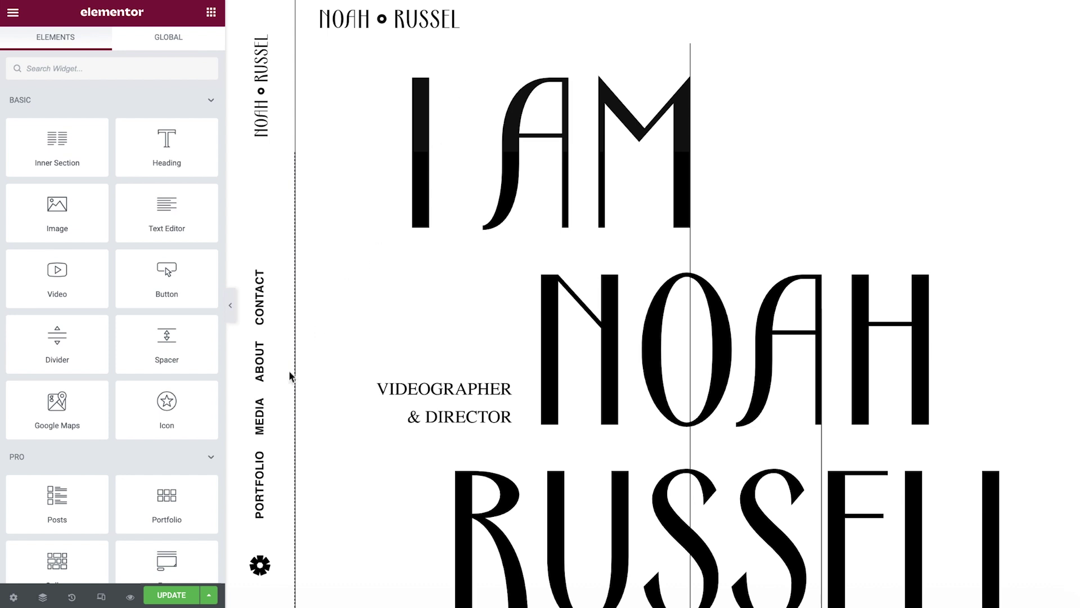
# Set the page layout to Elementor Canvas in Page Settings
pyautogui.click(13, 597)
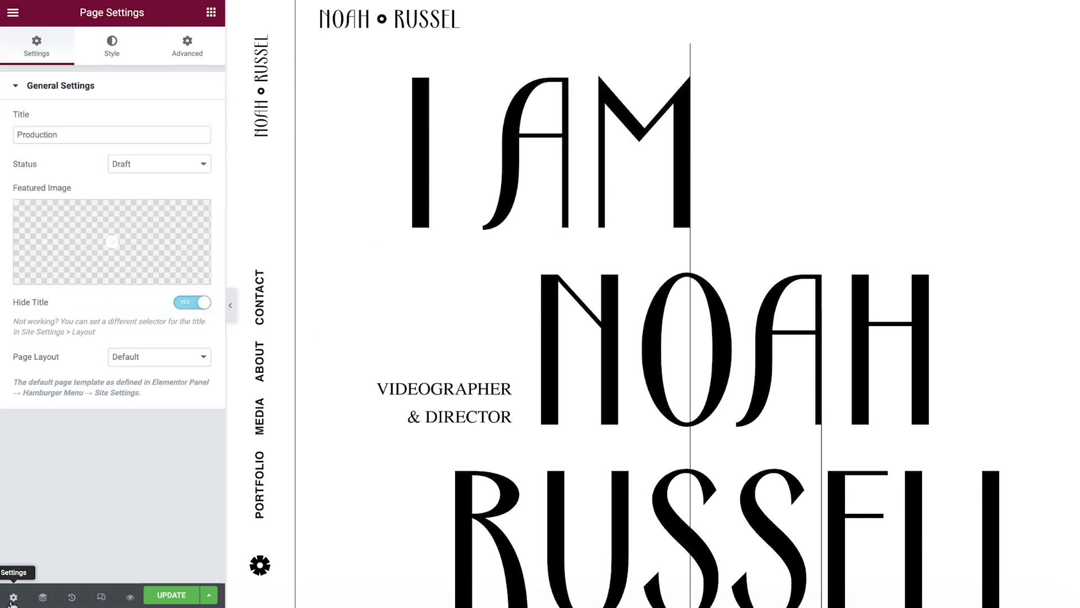
pyautogui.click(183, 358)
pyautogui.click(181, 373)
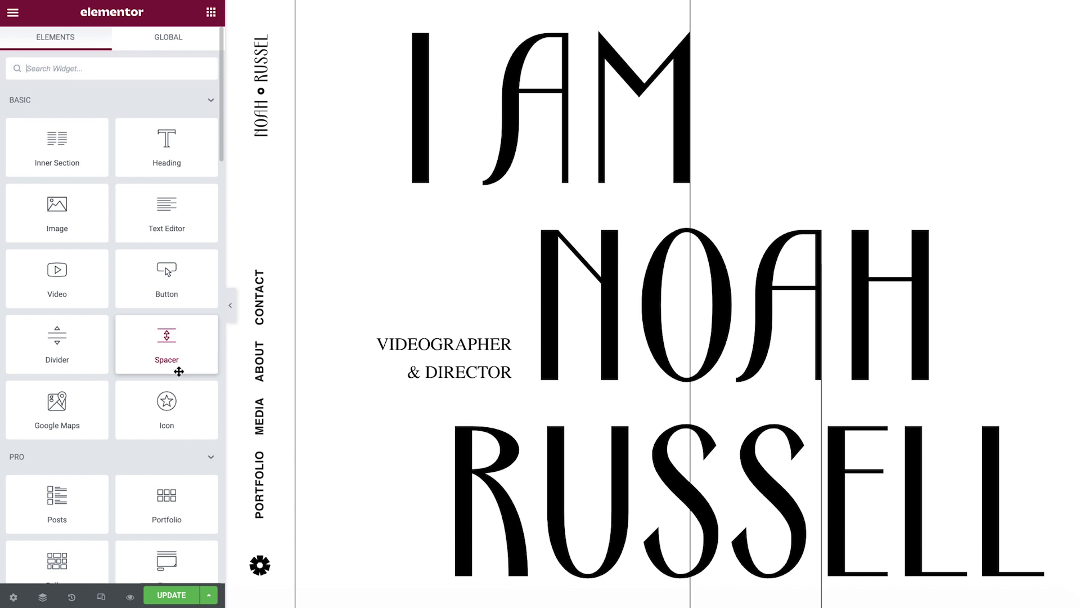
# Hide the Header section using the Navigator
pyautogui.click(42, 598)
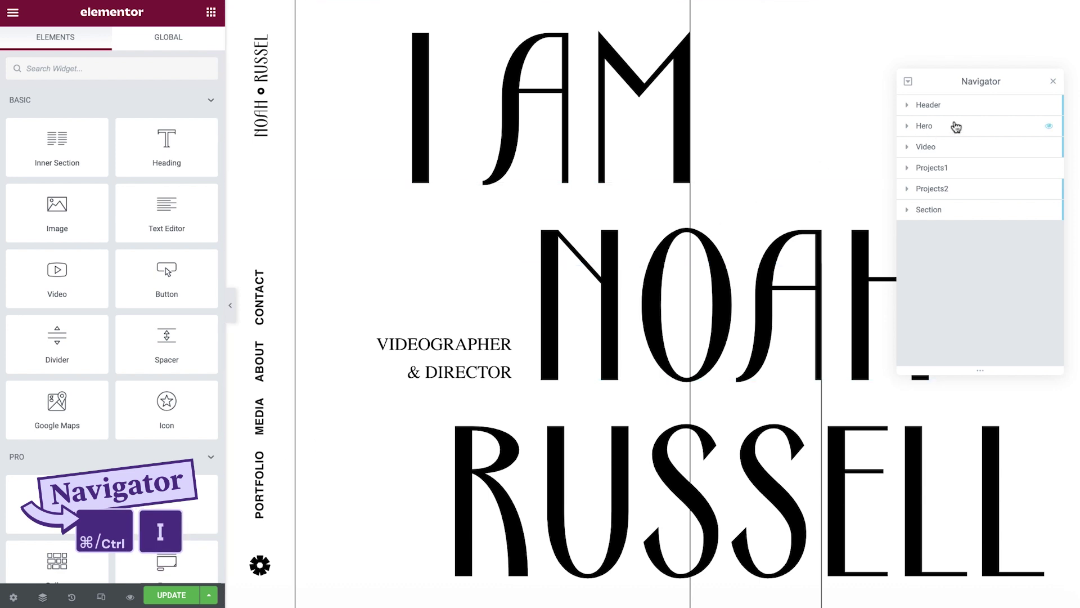
pyautogui.click(1050, 107)
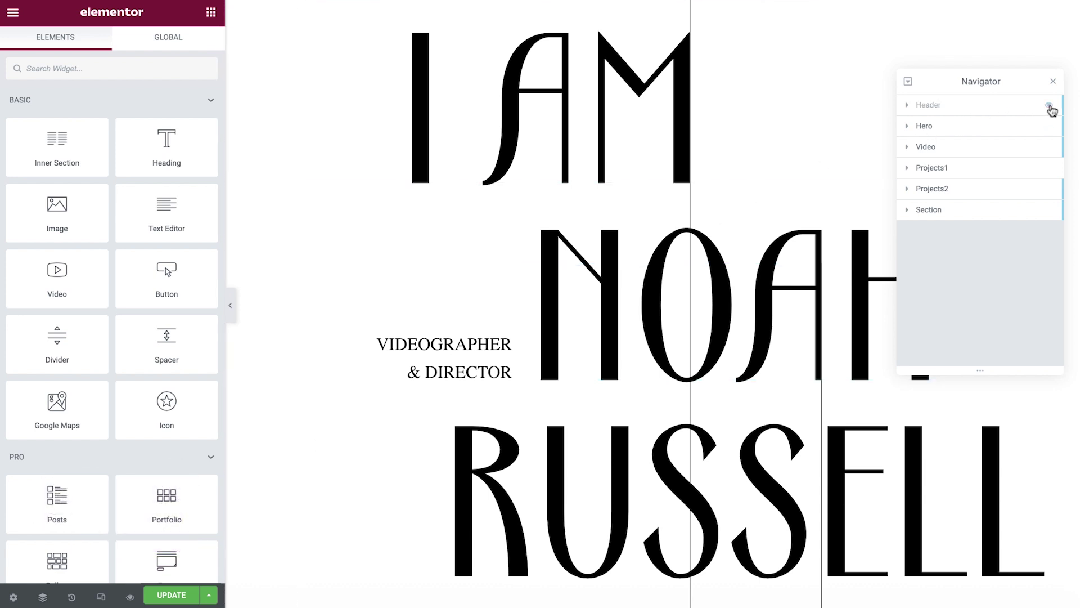
pyautogui.click(1053, 82)
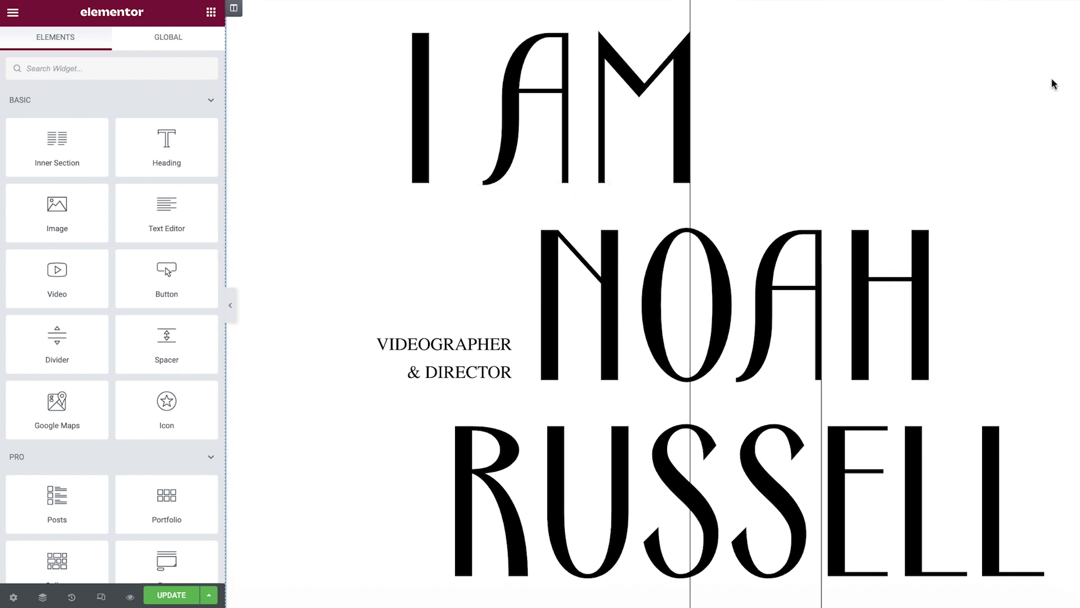
# Add a new two-column section in the empty area below the hero
pyautogui.scroll(-7, 322, 303)
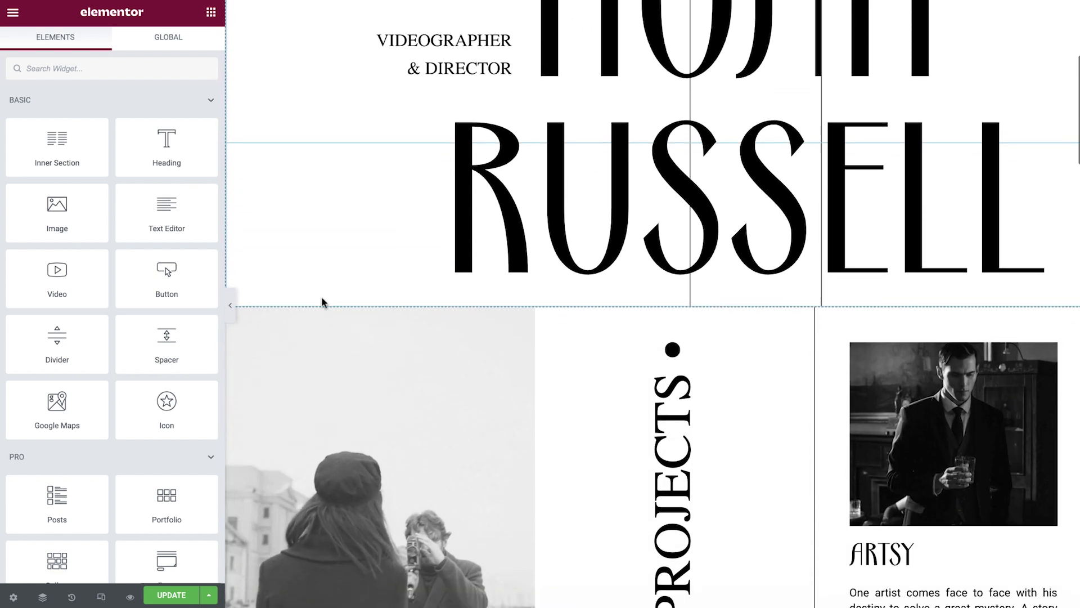
pyautogui.scroll(-8, 322, 298)
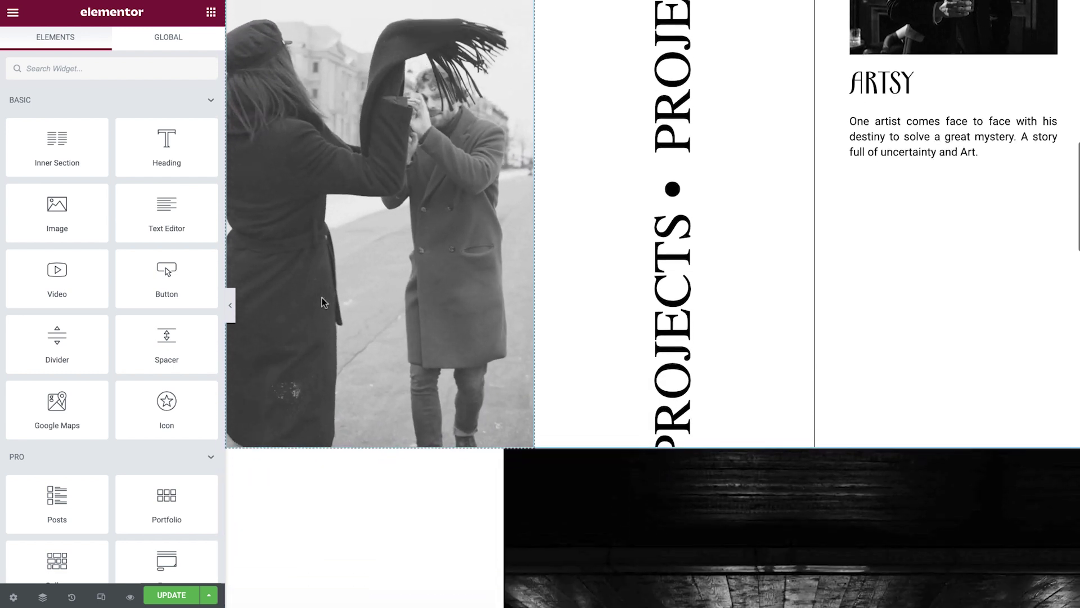
pyautogui.scroll(-12, 322, 298)
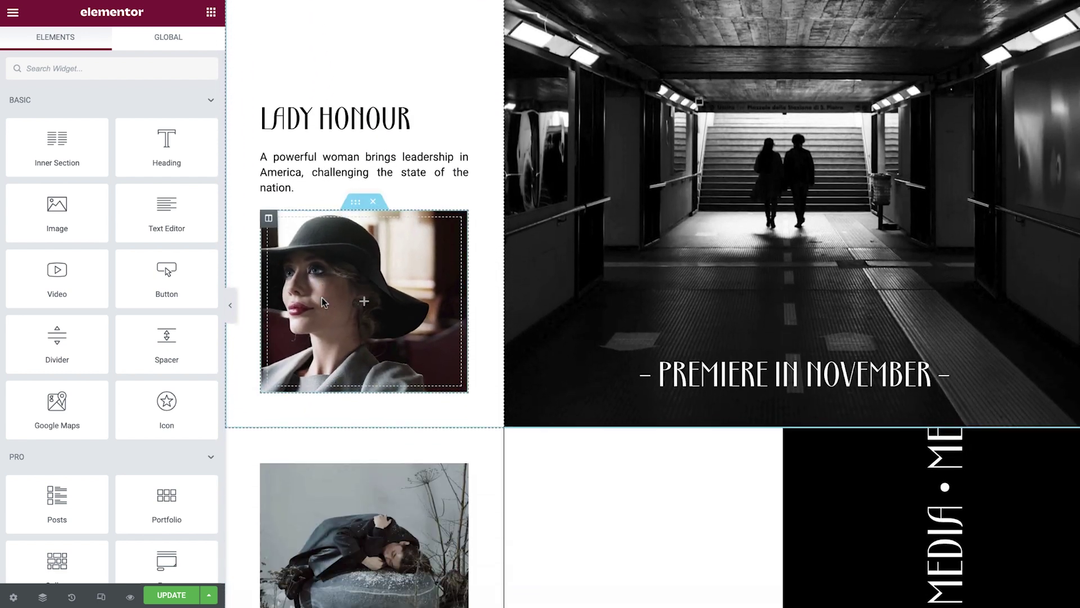
pyautogui.scroll(-15, 322, 298)
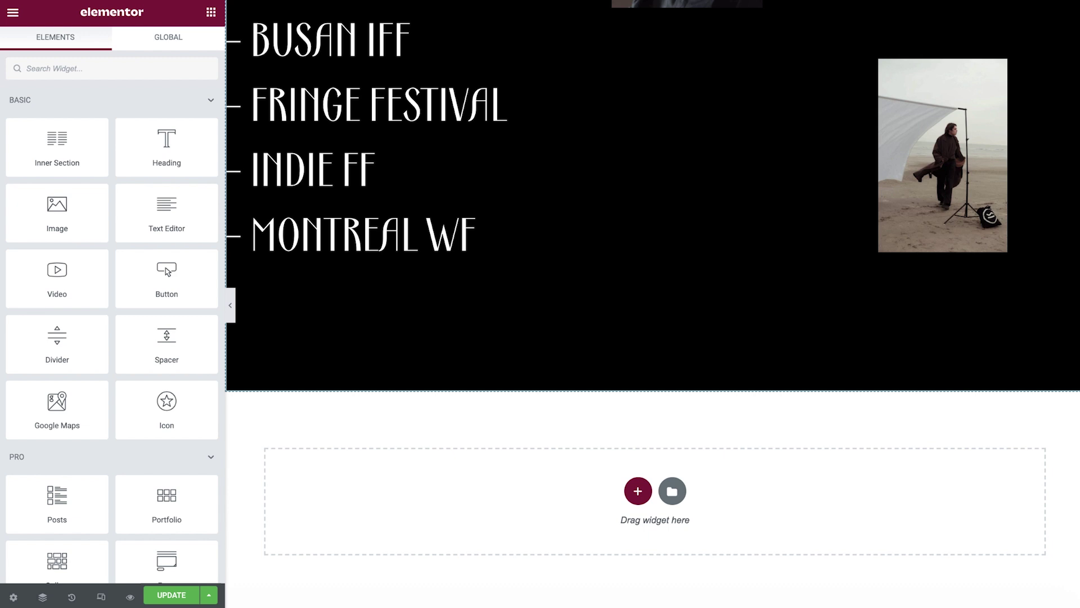
pyautogui.click(636, 491)
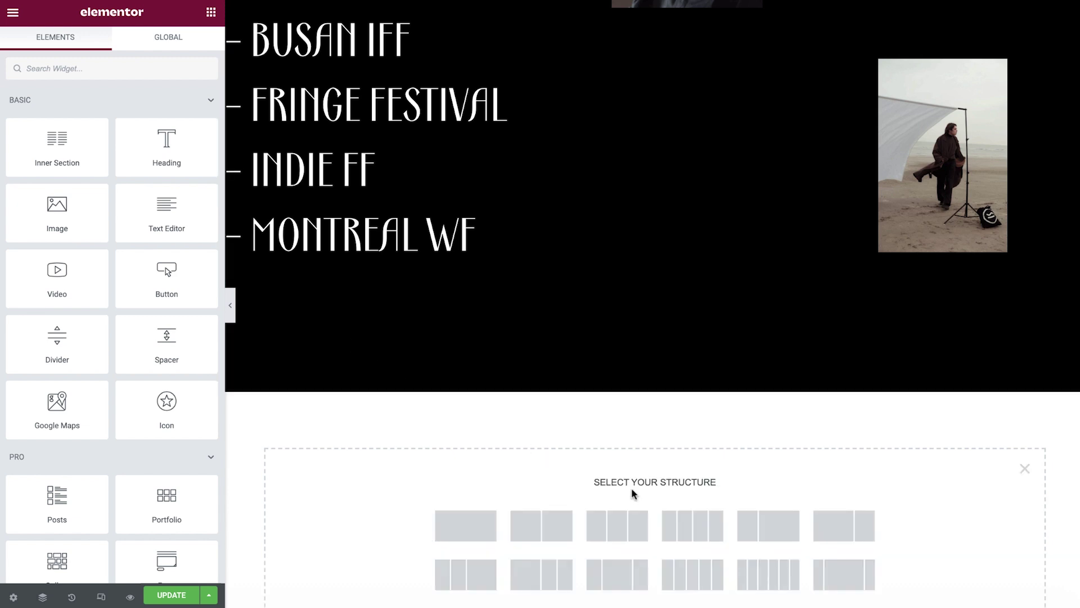
pyautogui.click(543, 526)
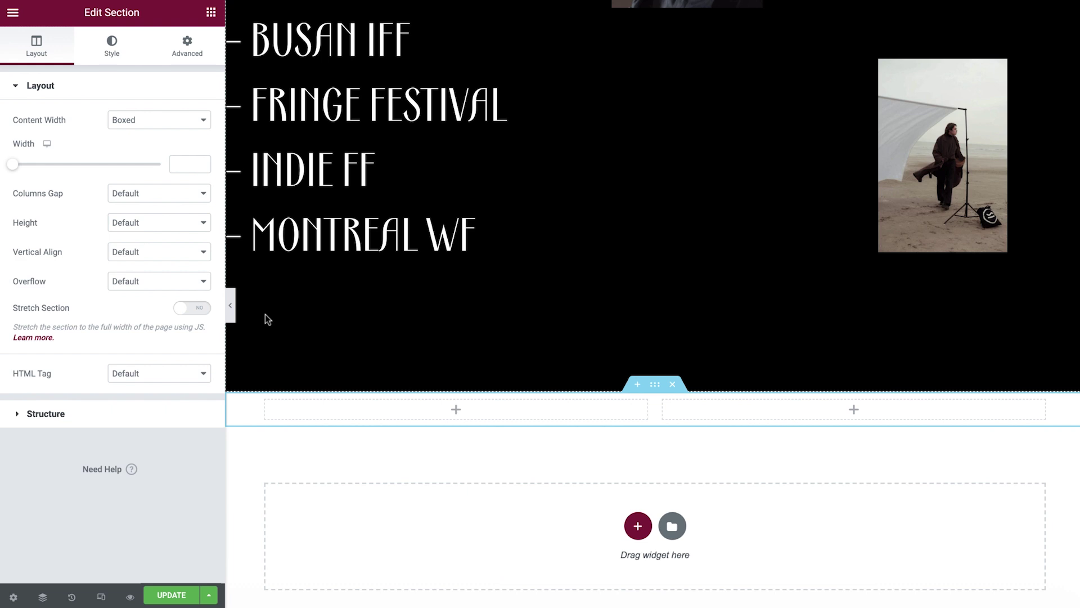
# Give the section Full Width content, No Gap columns and a 100 VH minimum height
pyautogui.click(144, 121)
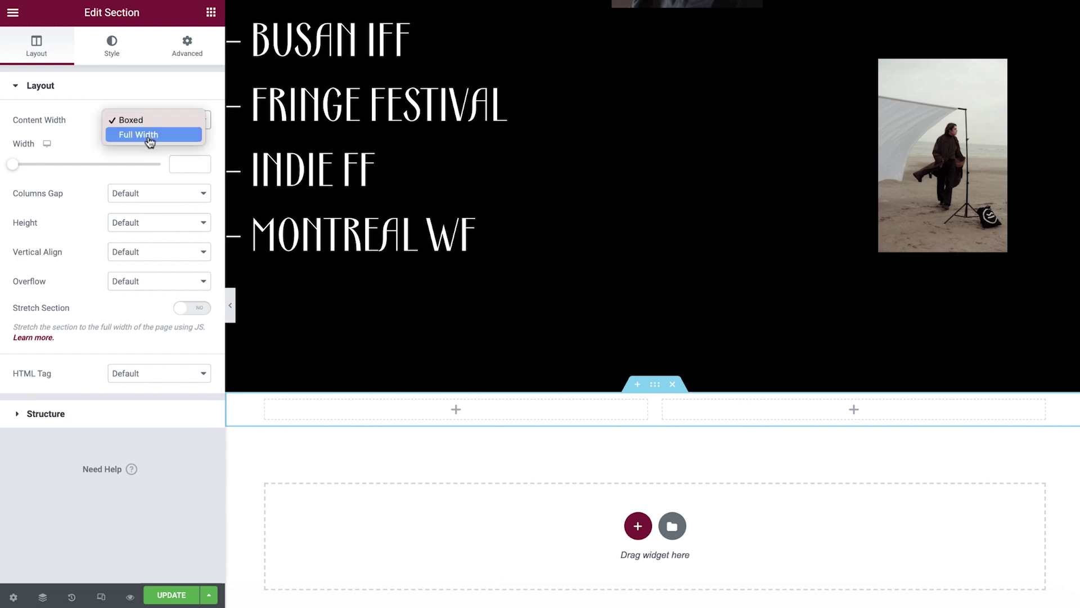
pyautogui.click(148, 136)
pyautogui.click(149, 152)
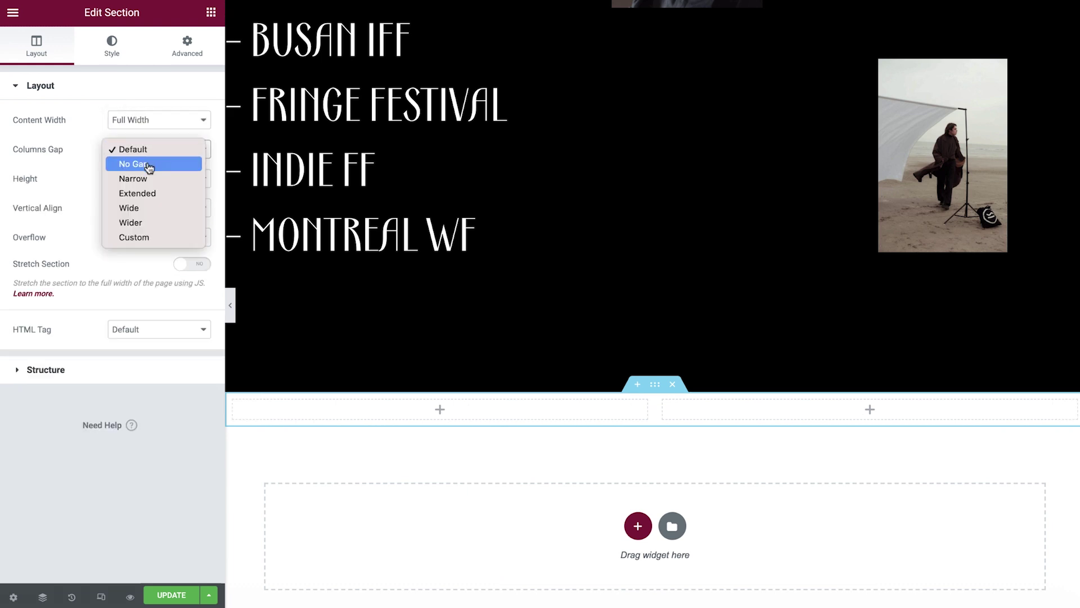
pyautogui.click(150, 169)
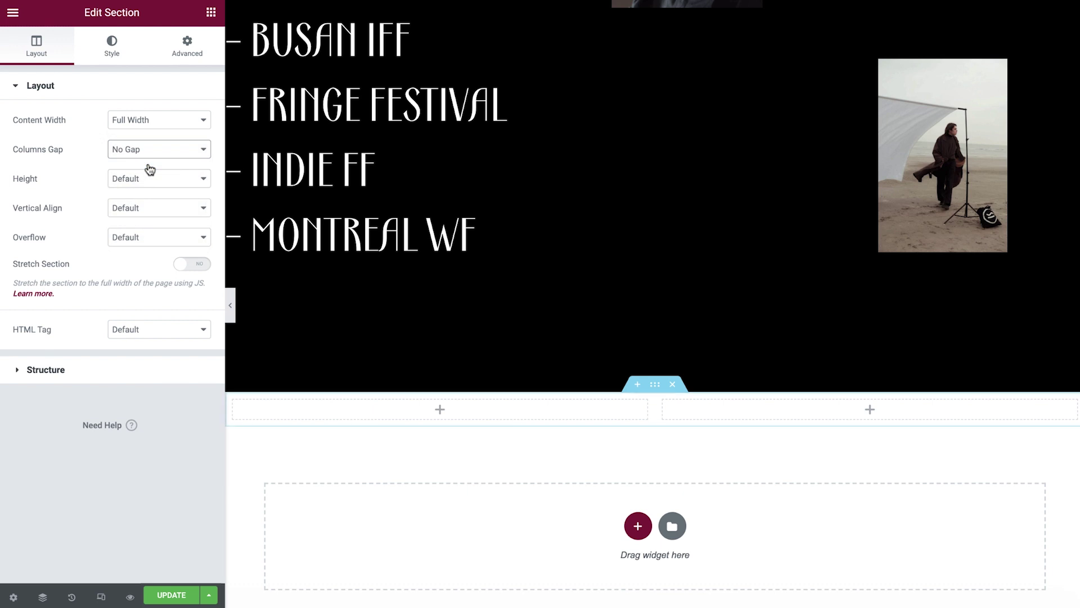
pyautogui.click(150, 179)
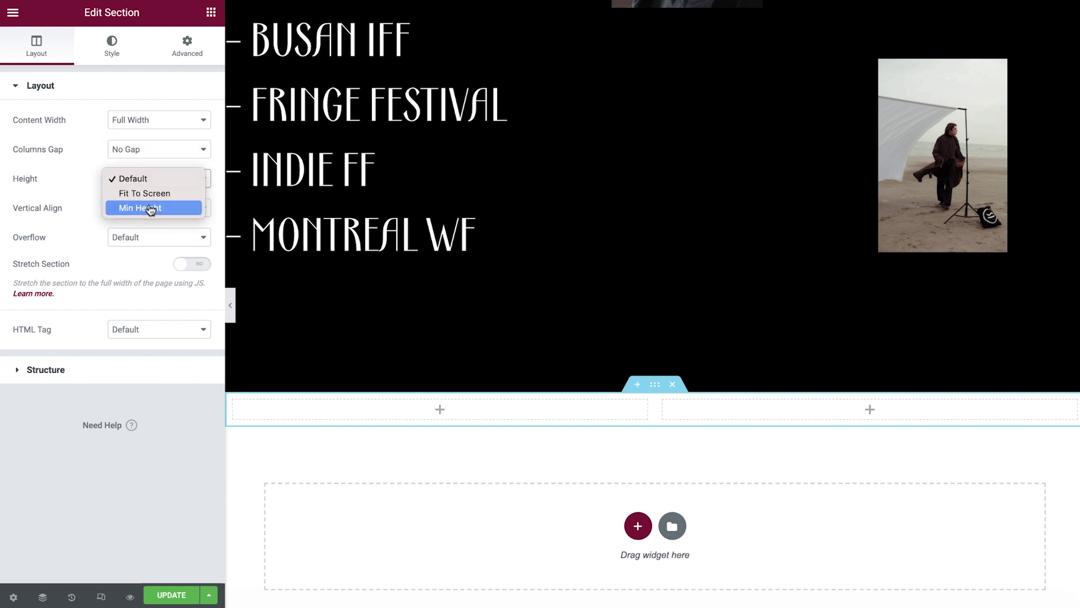
pyautogui.click(150, 207)
pyautogui.click(191, 204)
pyautogui.doubleClick(180, 223)
pyautogui.write('100')
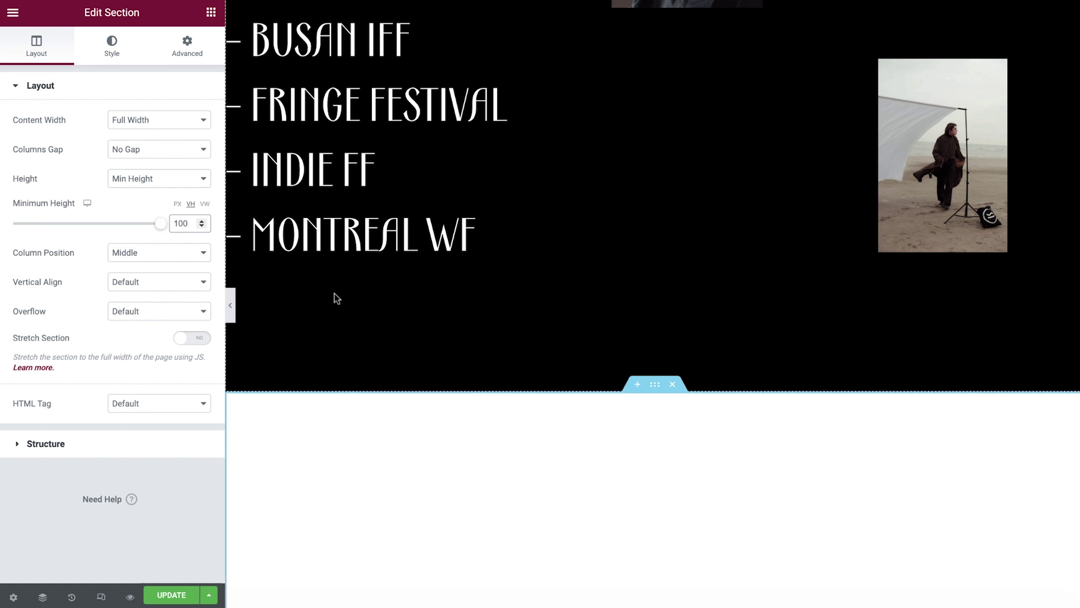
pyautogui.scroll(-7, 417, 473)
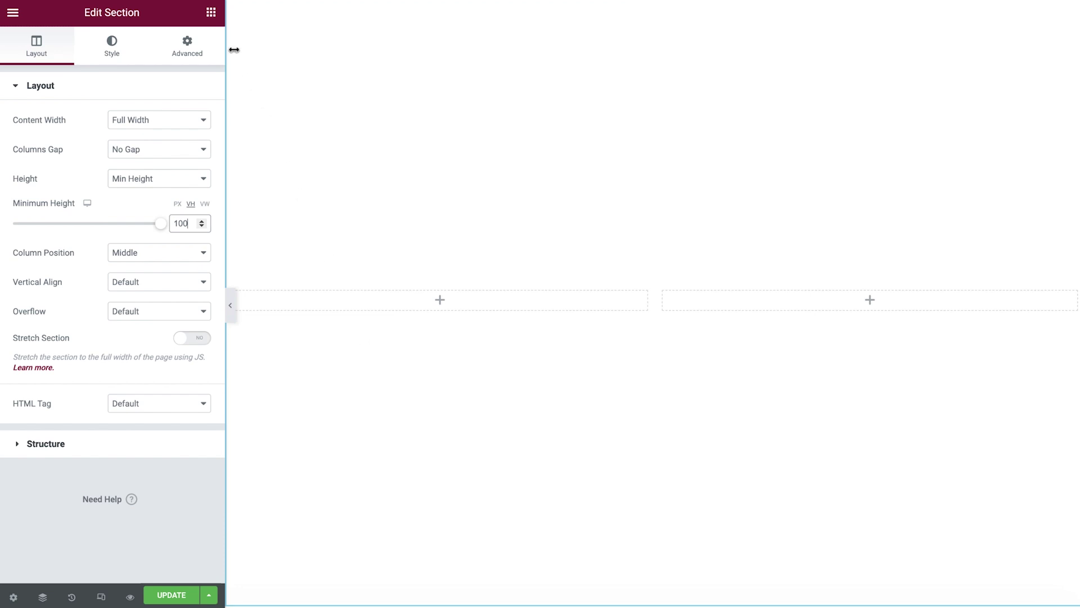
pyautogui.click(211, 12)
pyautogui.moveTo(163, 154); pyautogui.dragTo(357, 298)
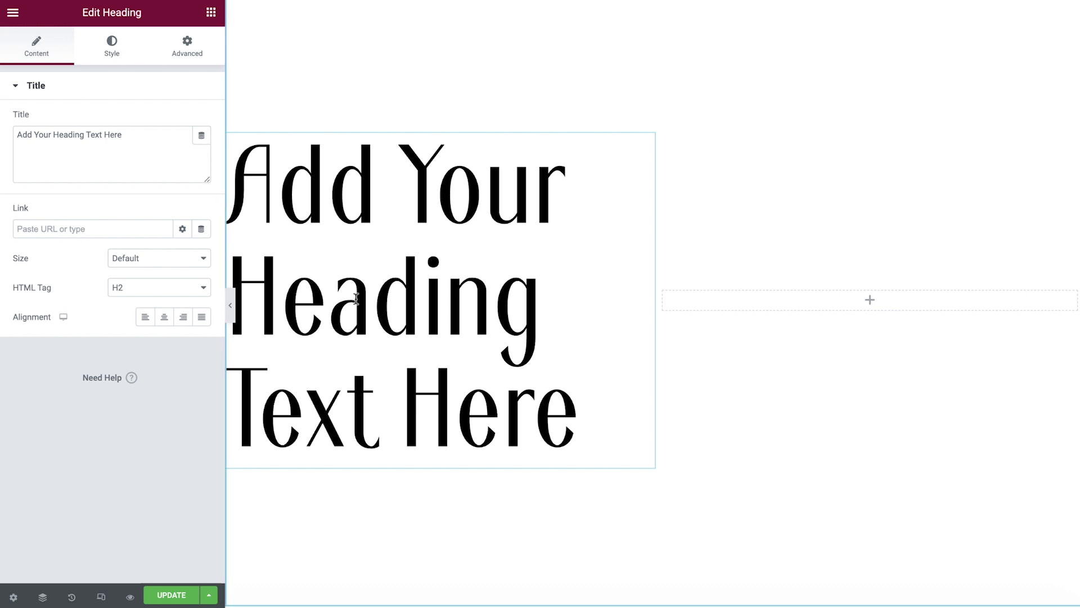
pyautogui.click(130, 138)
pyautogui.hotkey('ctrl', 'a')
pyautogui.press('BackSpace')
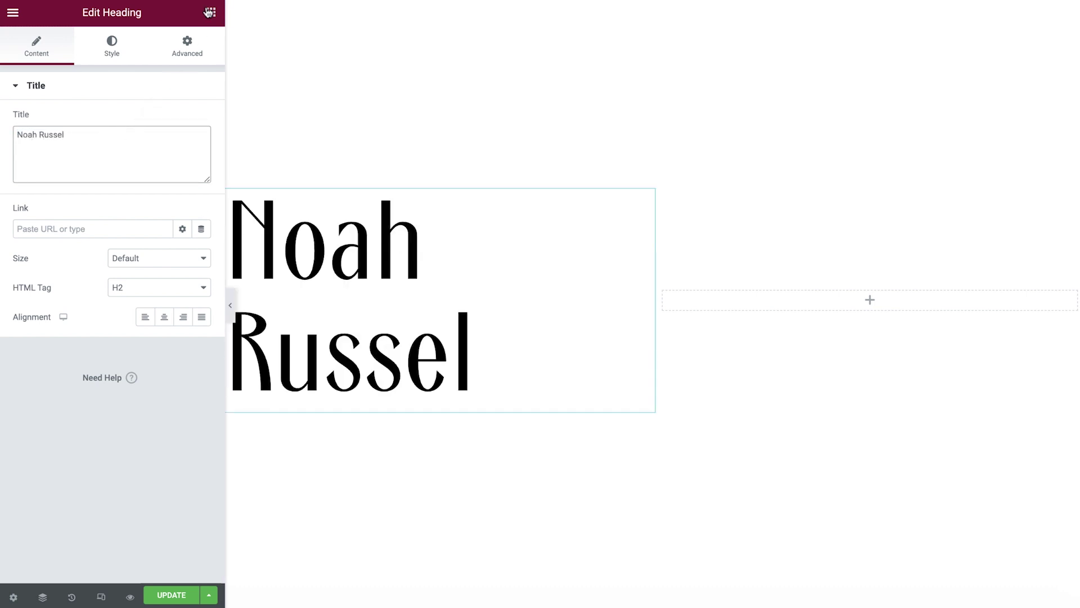
# Add a Text Editor below the heading with the pasted biography, justified
pyautogui.click(211, 12)
pyautogui.moveTo(166, 219); pyautogui.dragTo(316, 383)
pyautogui.click(158, 280)
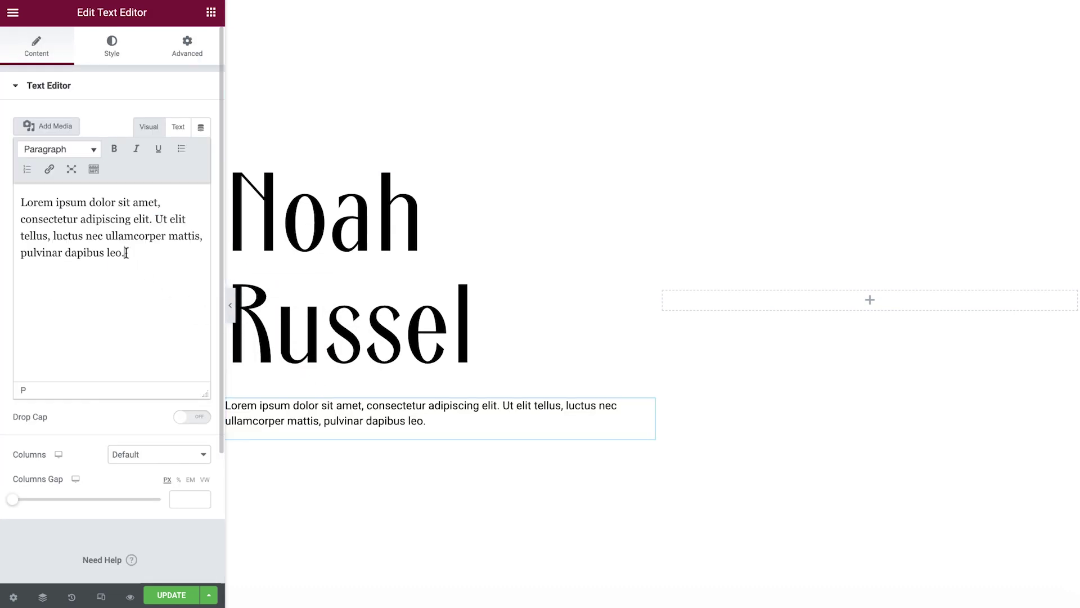
pyautogui.hotkey('ctrl', 'a')
pyautogui.write('Director and videographer with over fifteen years of experience in film and television. Graduated with a BA degree in Film and Photography from the School of Arts in Edinburgh and completed a Masters degree in cinematography and documentary in Los Angeles.')
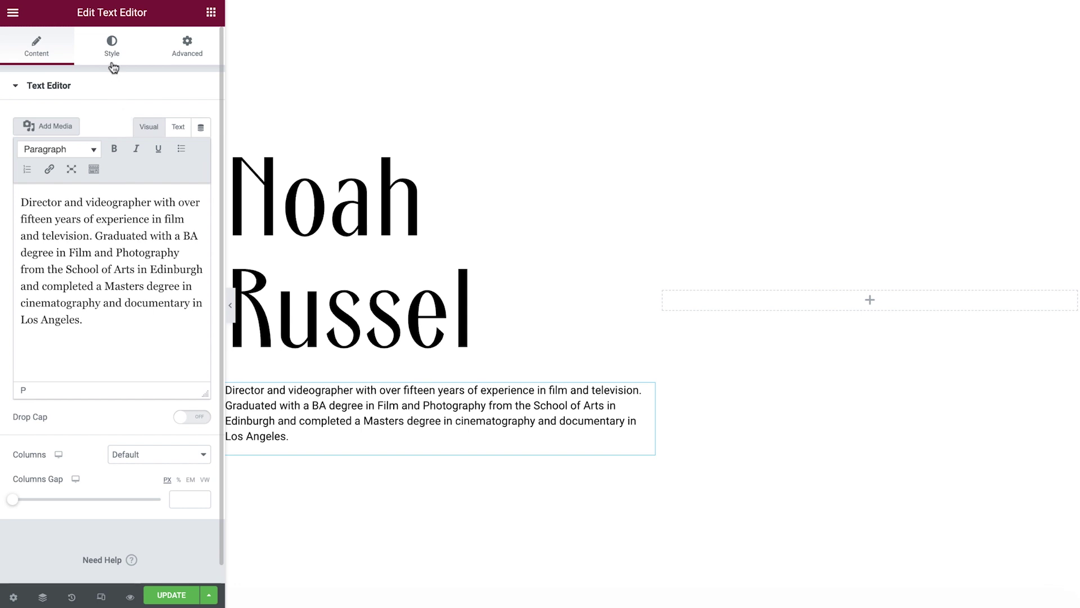
pyautogui.click(112, 45)
pyautogui.click(201, 121)
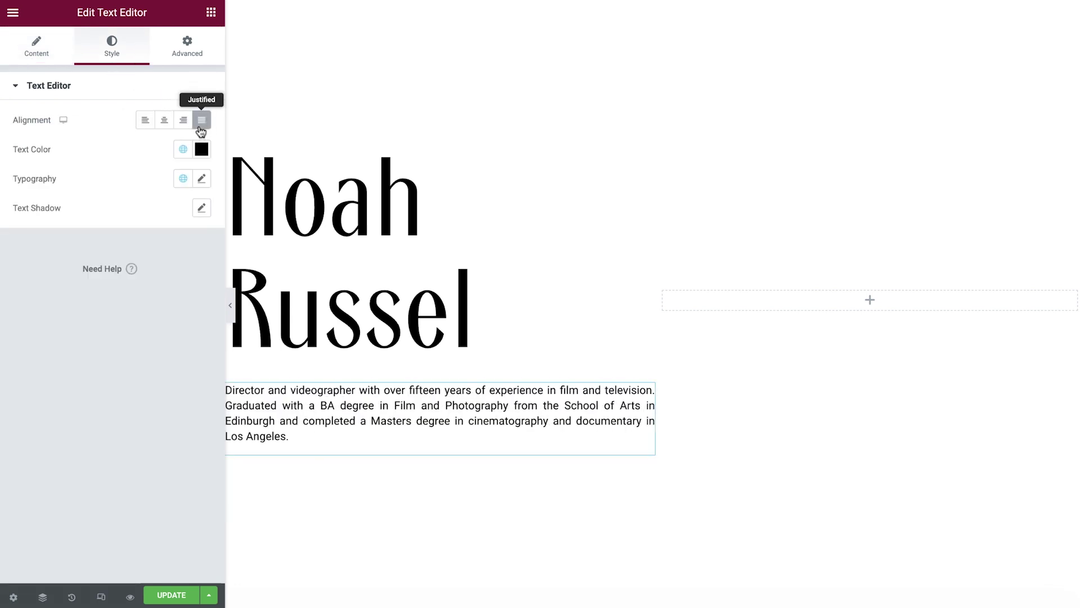
# Pad the left column 15% on every side
pyautogui.click(235, 156)
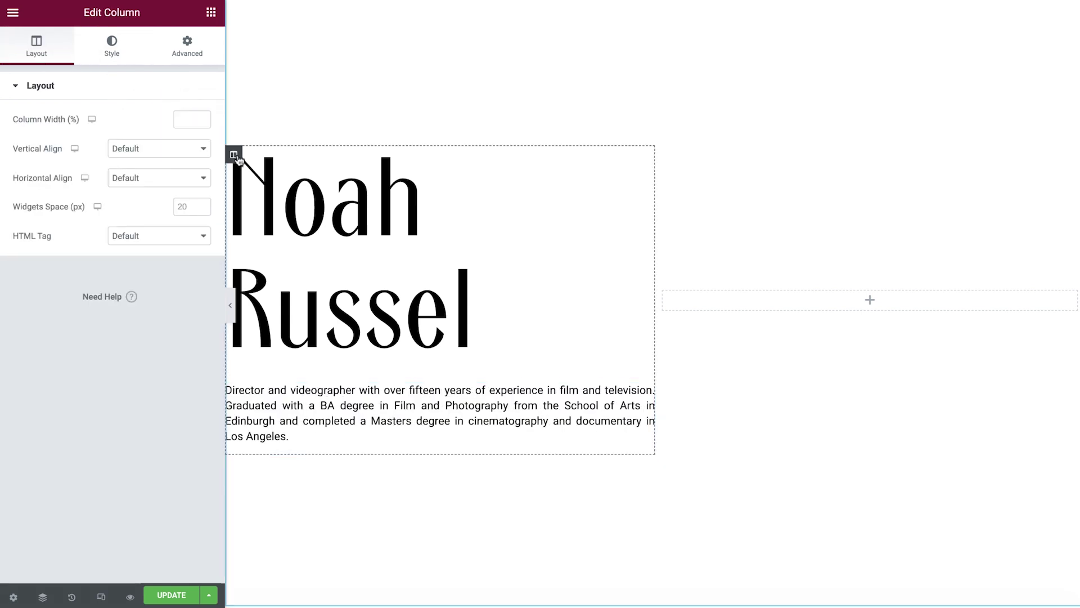
pyautogui.click(193, 58)
pyautogui.click(190, 173)
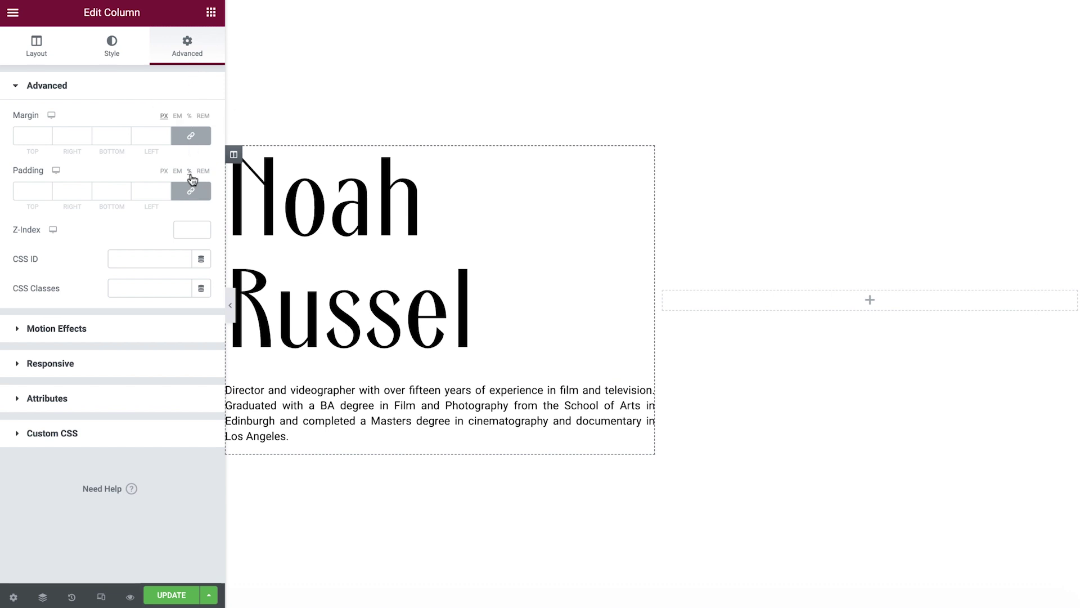
pyautogui.click(22, 191)
pyautogui.write('15')
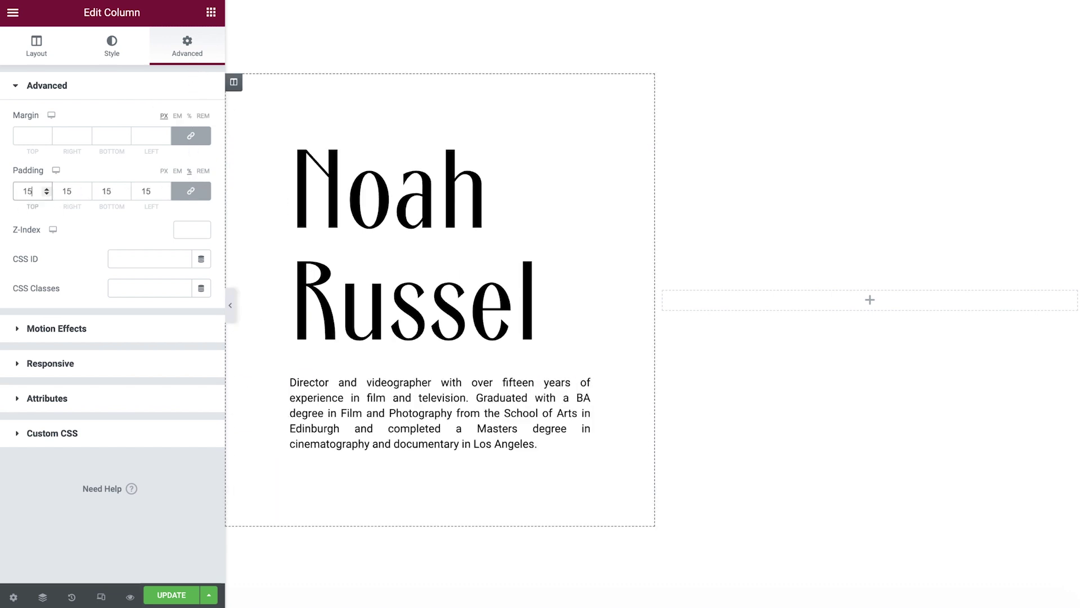
pyautogui.click(211, 12)
# Add an Image widget to the right column showing portrait.jpg from the Media Library
pyautogui.moveTo(52, 217); pyautogui.dragTo(786, 302)
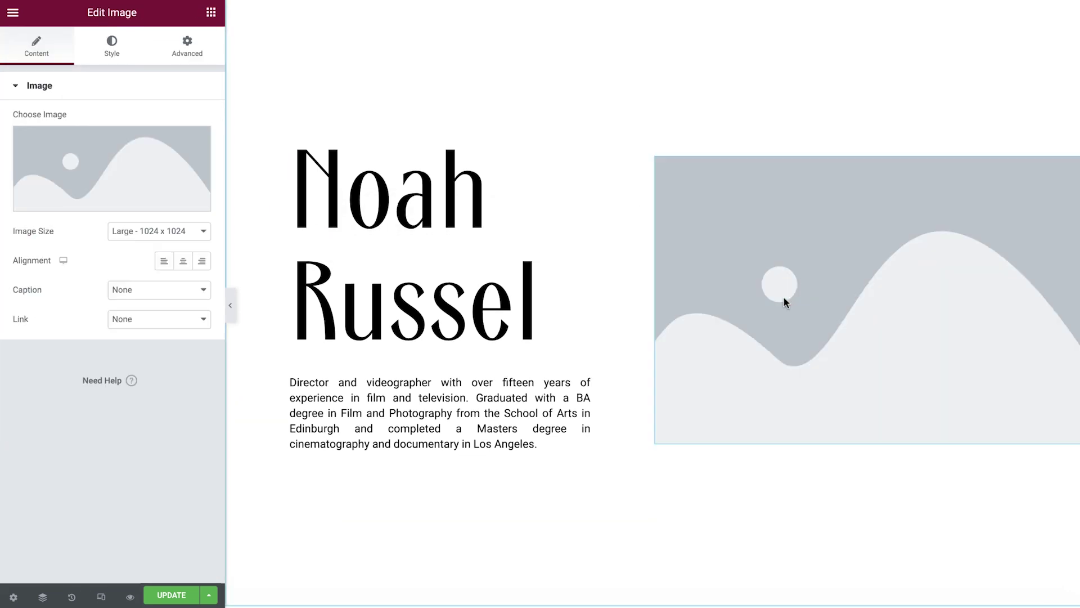
pyautogui.click(145, 179)
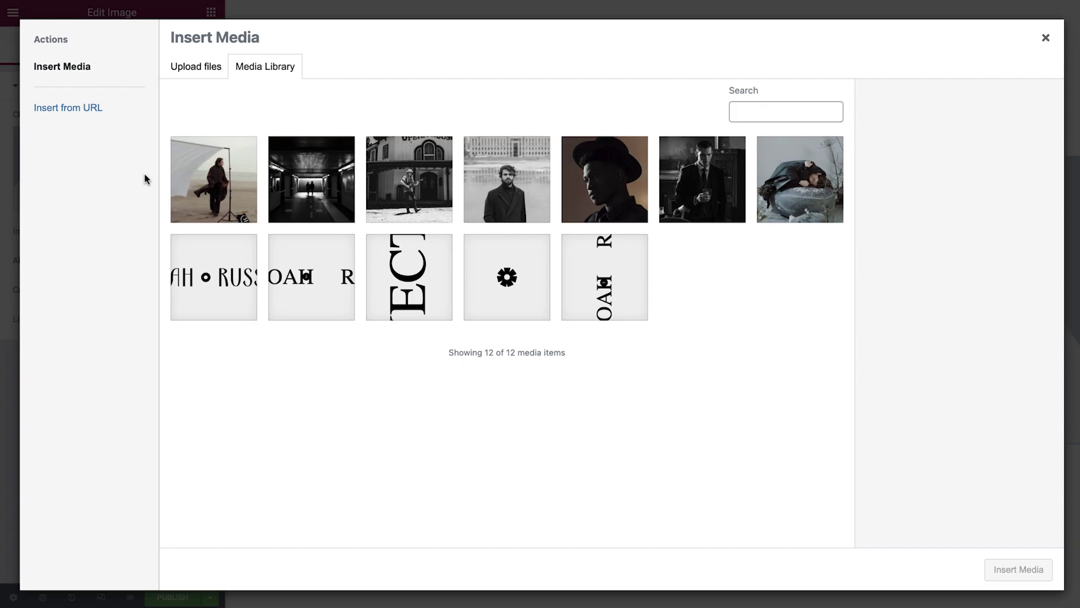
pyautogui.click(508, 201)
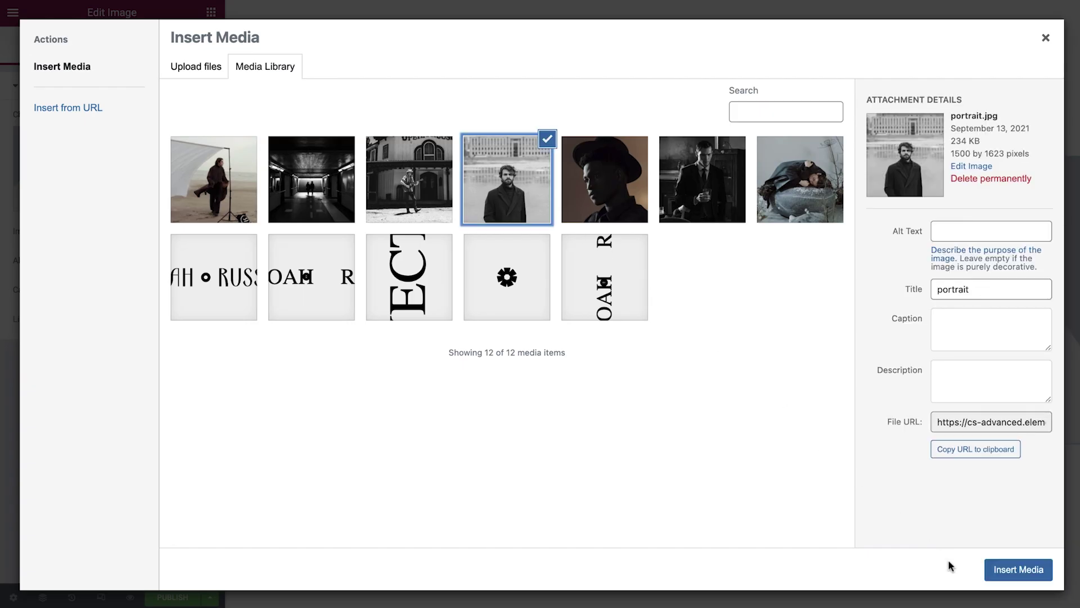
pyautogui.click(1018, 569)
# Set the image height to 100 VH with Cover object fit
pyautogui.click(113, 47)
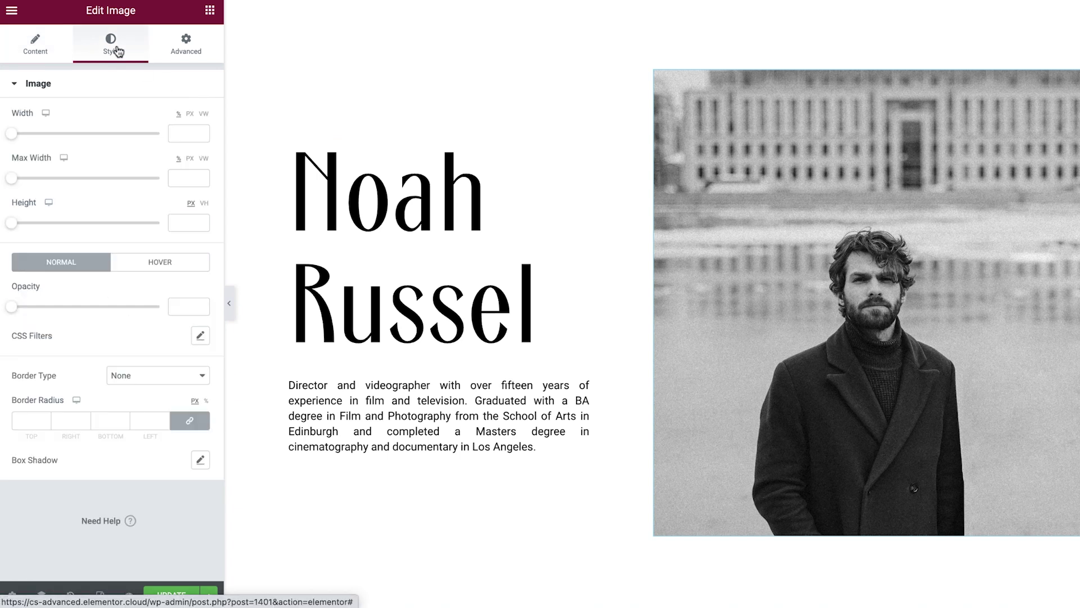
pyautogui.click(205, 204)
pyautogui.click(186, 223)
pyautogui.write('100')
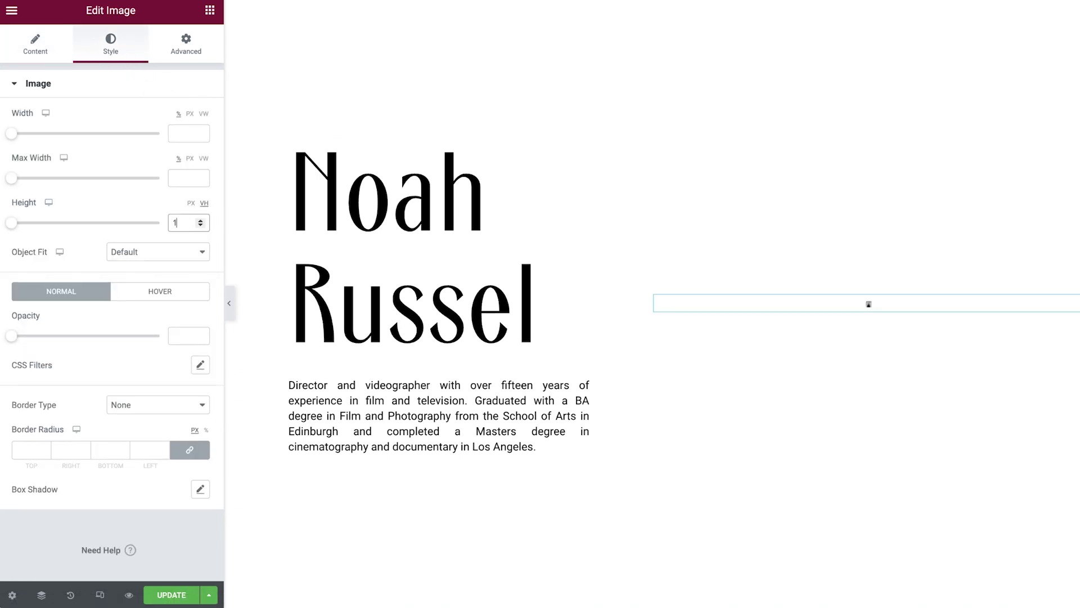
pyautogui.click(178, 253)
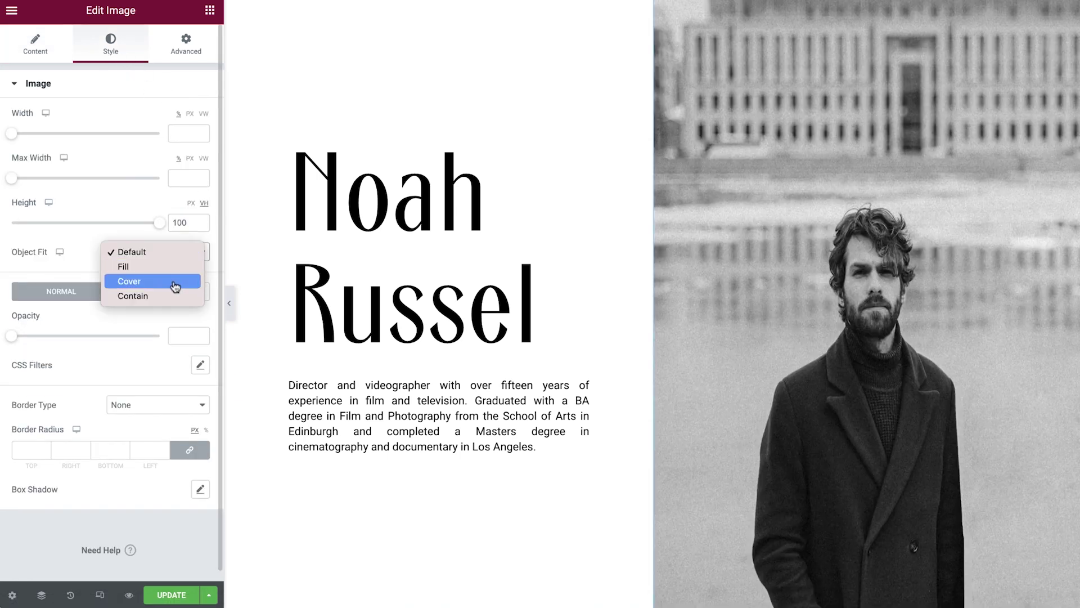
pyautogui.click(174, 283)
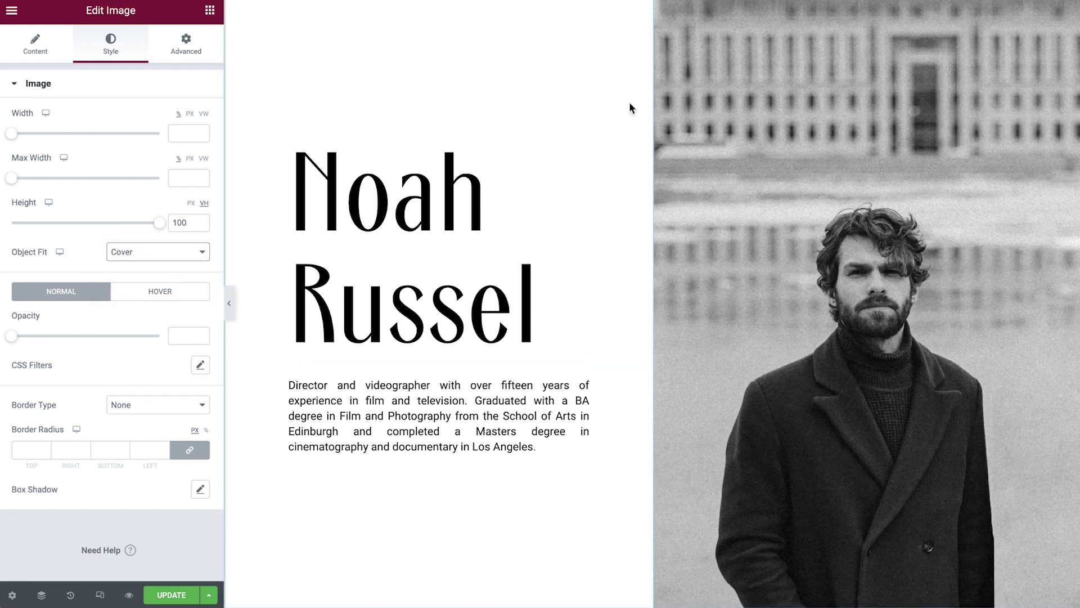